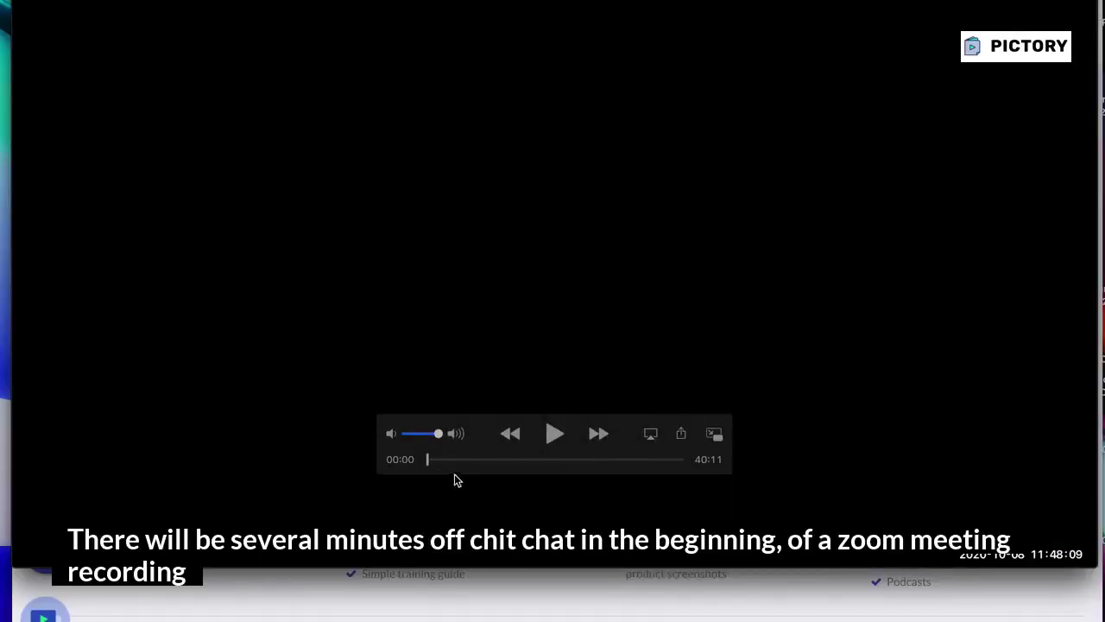
# Scrub the QuickTime recording forward past the opening chit-chat to the presenter's slide
pyautogui.moveTo(434, 468); pyautogui.dragTo(631, 467)
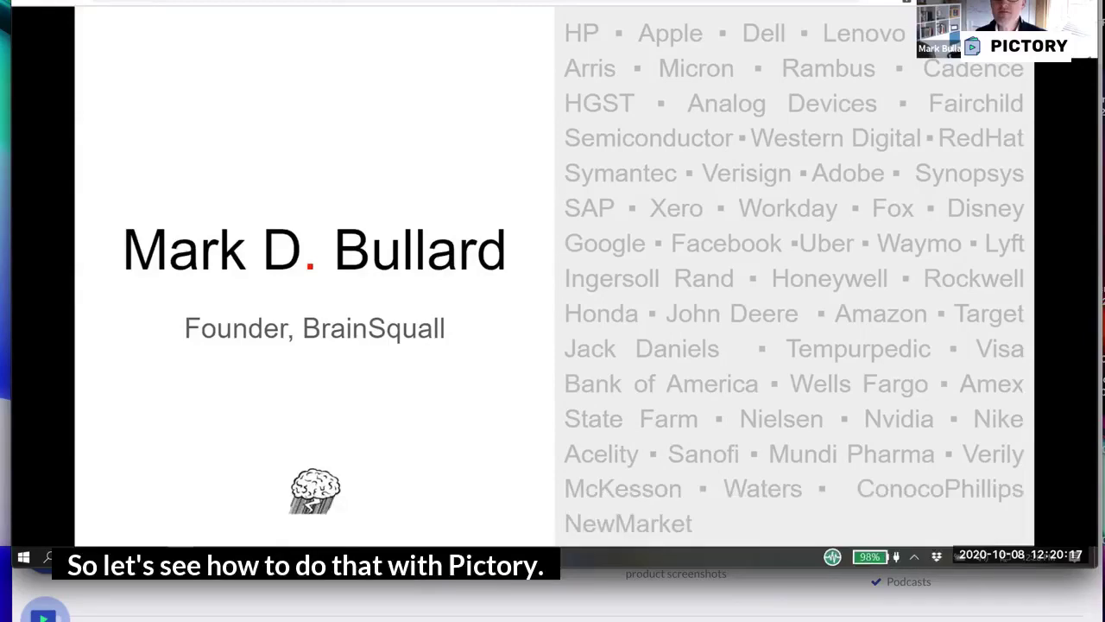
pyautogui.moveTo(487, 418)
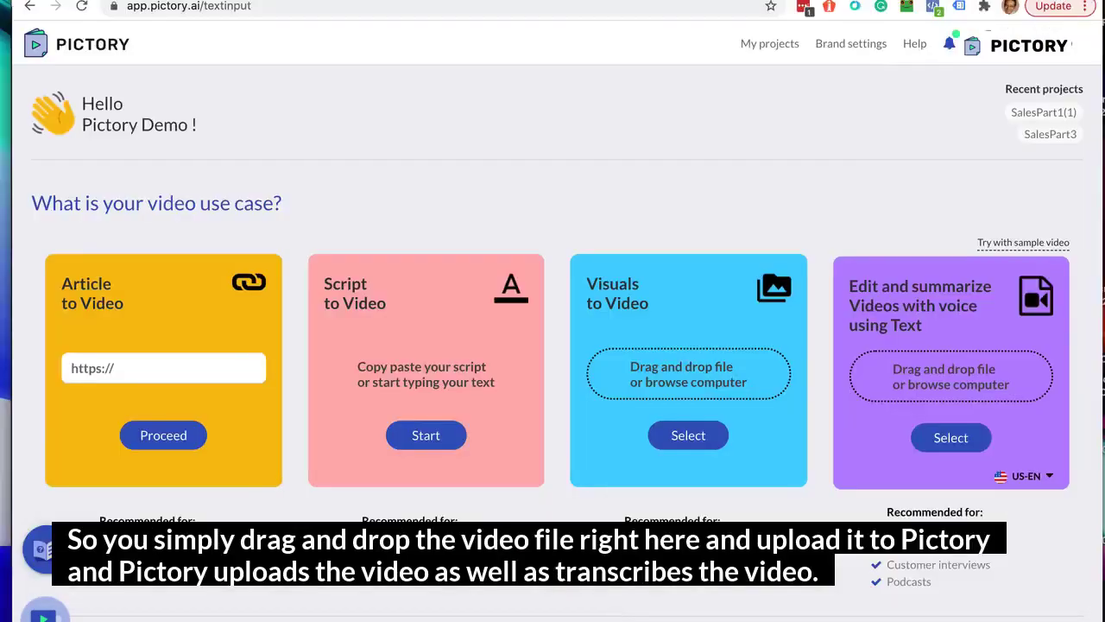
# Upload SalesPart1.mp4 to Pictory's 'Edit and summarize Videos with voice using Text' option for transcription
pyautogui.moveTo(1101, 346); pyautogui.dragTo(966, 382)
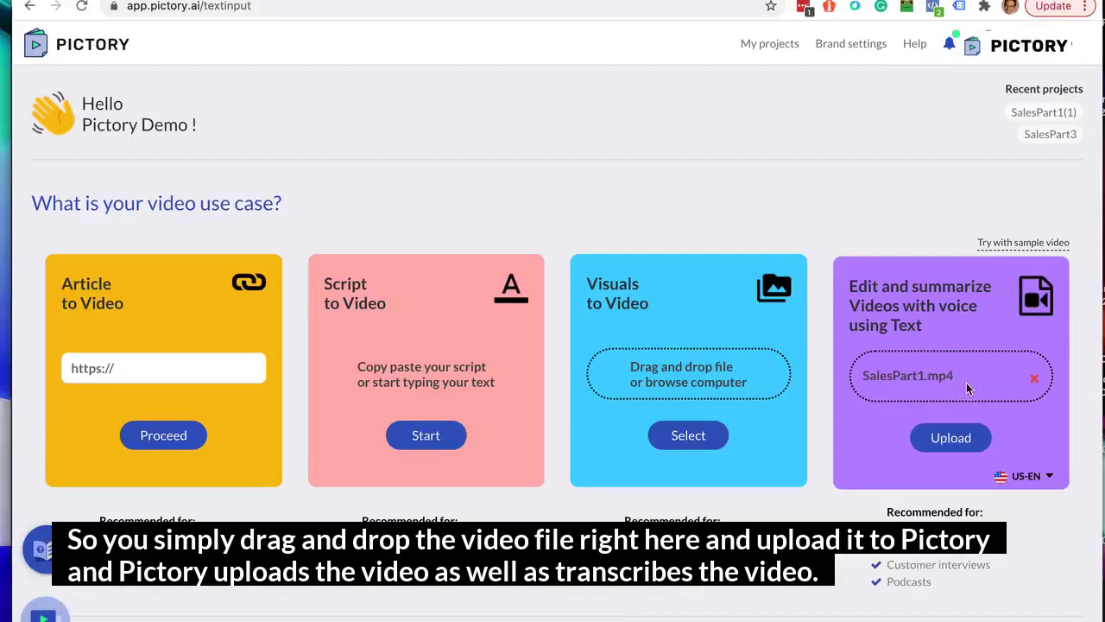
pyautogui.click(950, 438)
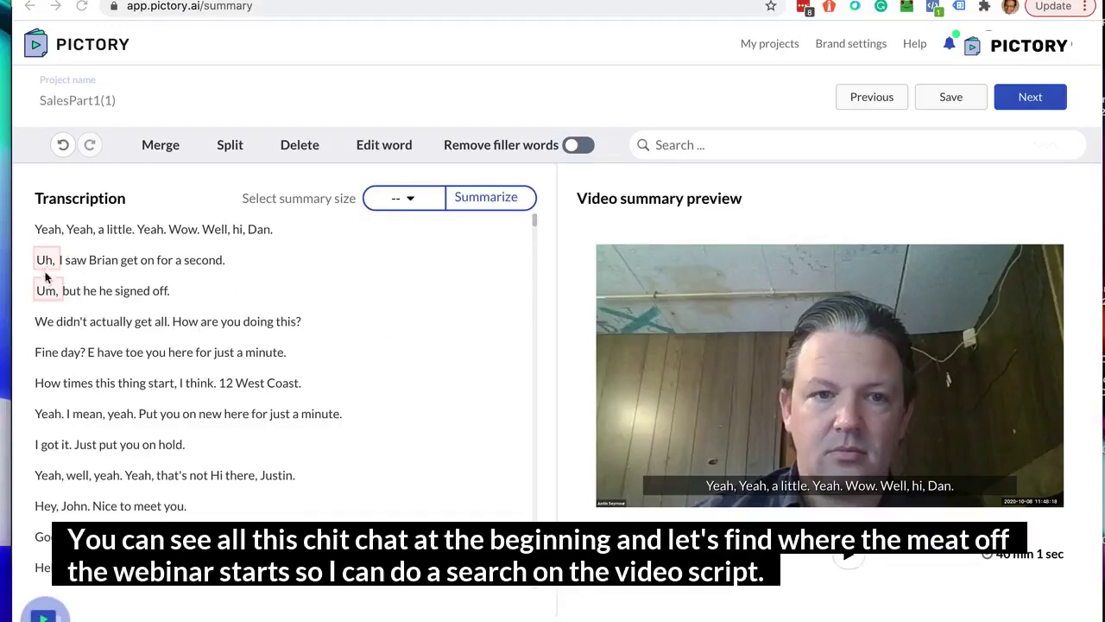
# Find 'John' in the transcript and delete all text above the self-introduction, leaving 22 min 36 sec
pyautogui.scroll(-3, 123, 464)
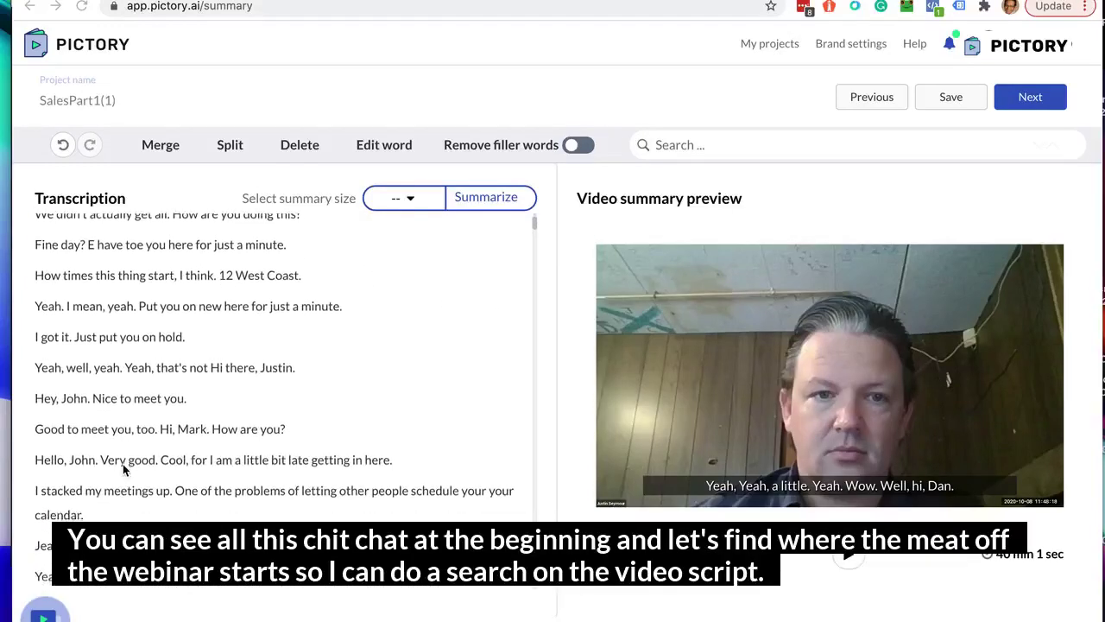
pyautogui.scroll(3, 123, 464)
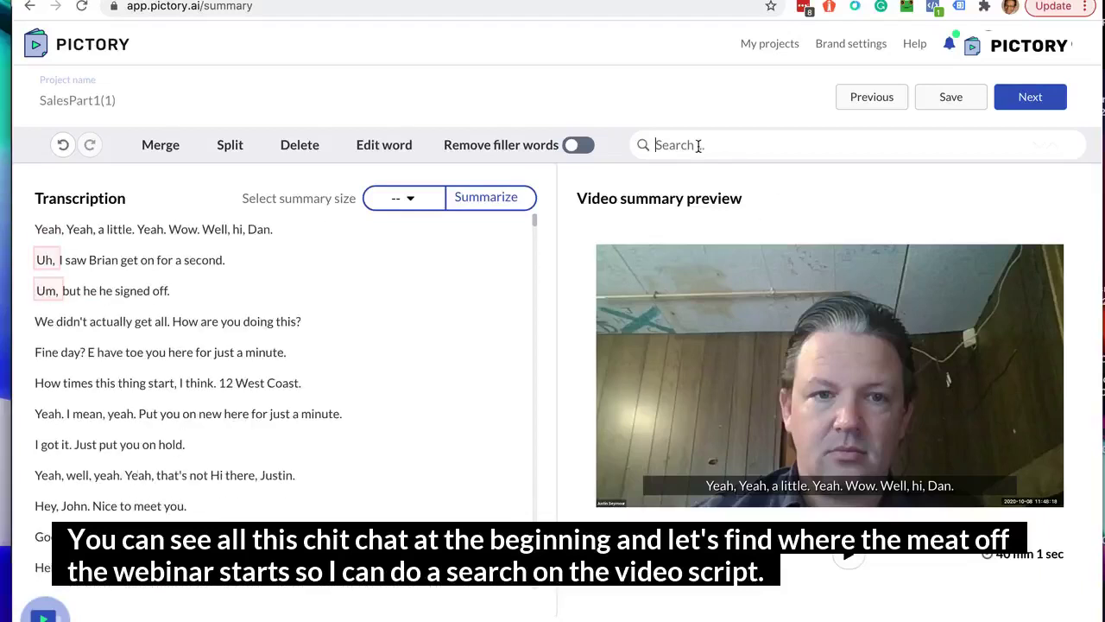
pyautogui.write('John')
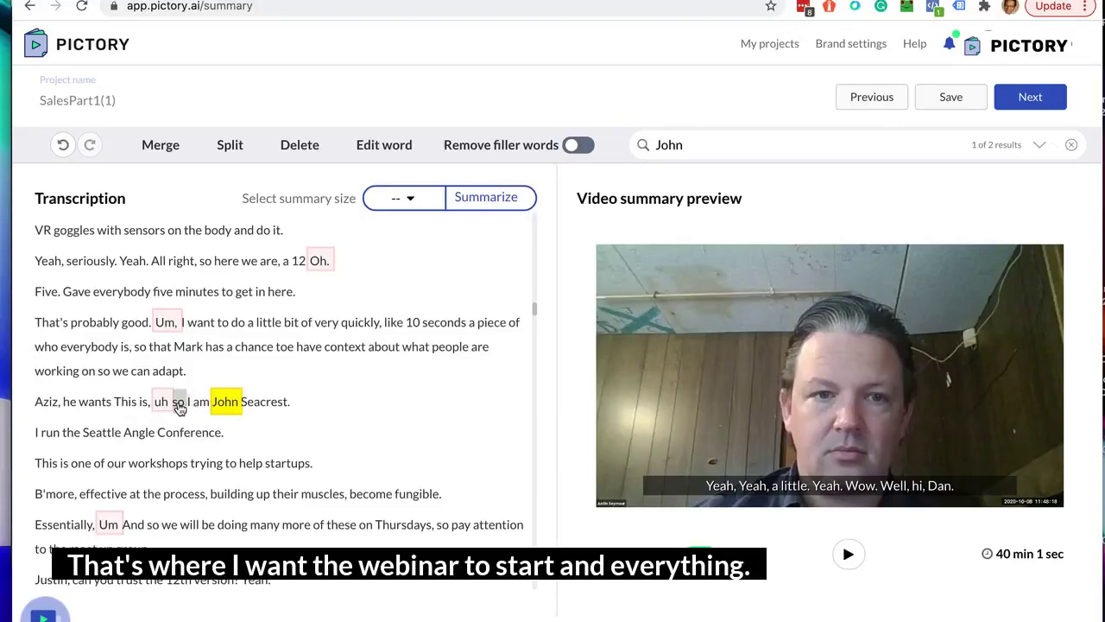
pyautogui.moveTo(177, 405); pyautogui.dragTo(35, 198)
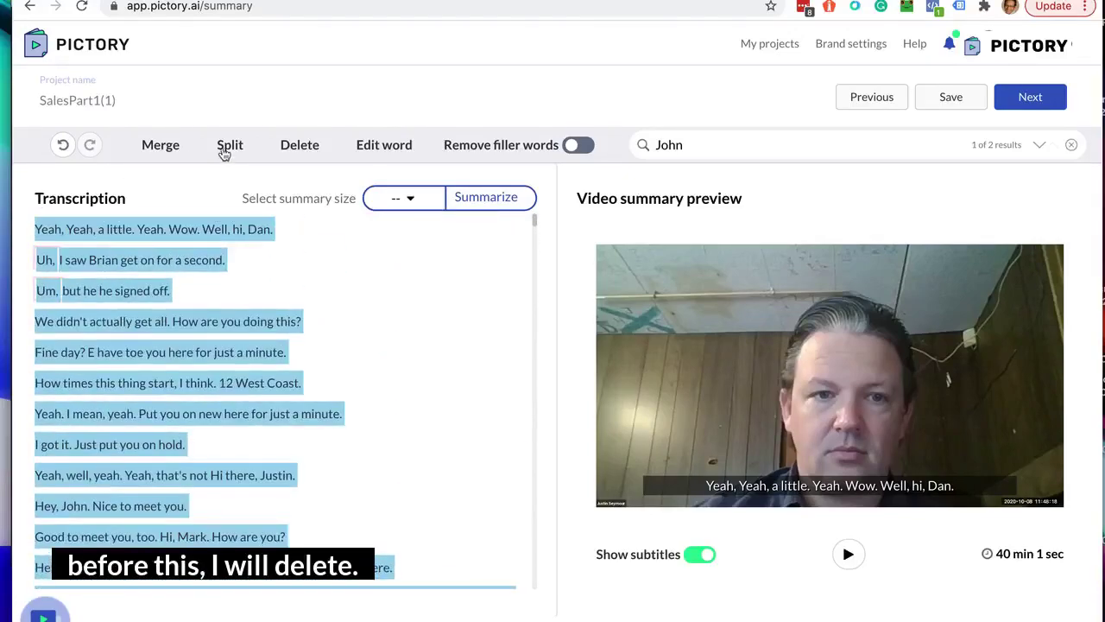
pyautogui.click(302, 153)
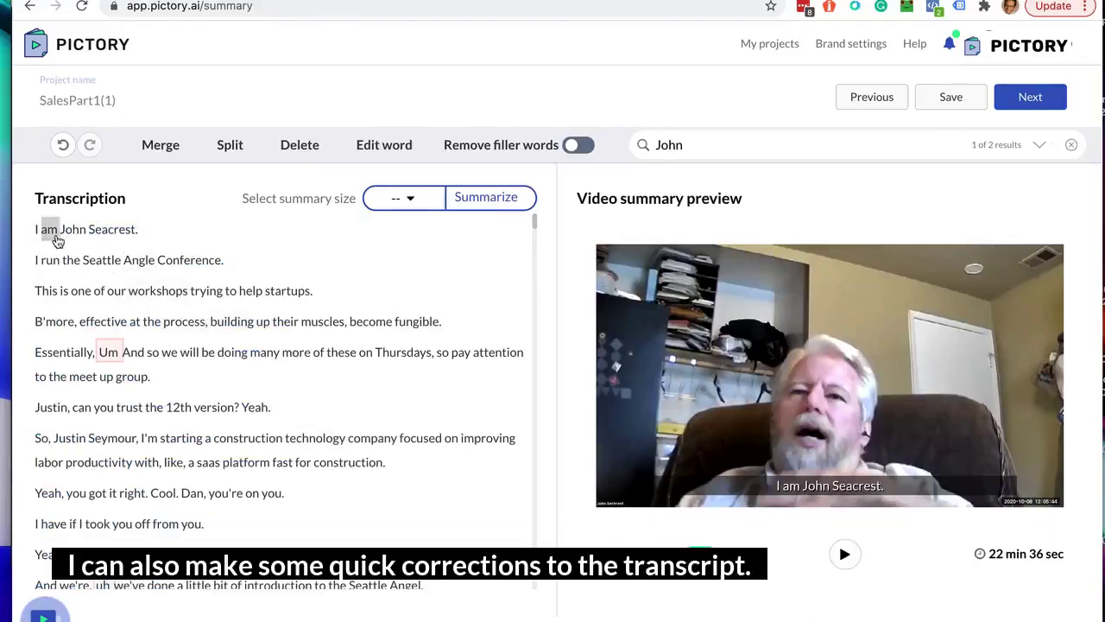
# Fix the speaker's misspelled surname in the transcript, replacing its wrong letter with 'h'
pyautogui.click(105, 233)
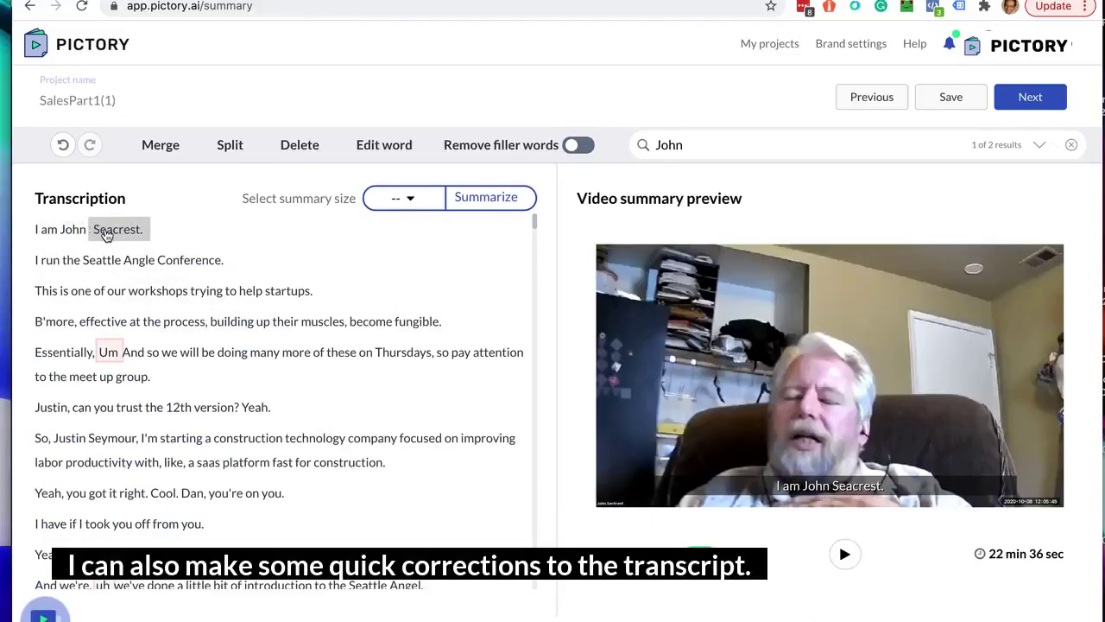
pyautogui.doubleClick(108, 231)
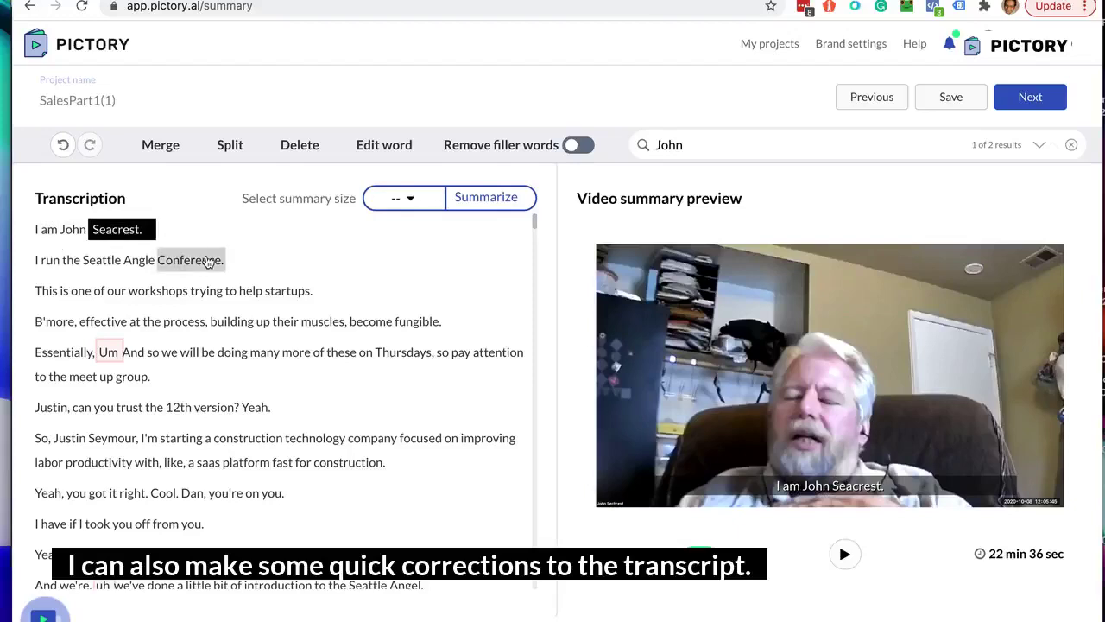
pyautogui.press('BackSpace')
pyautogui.write('h')
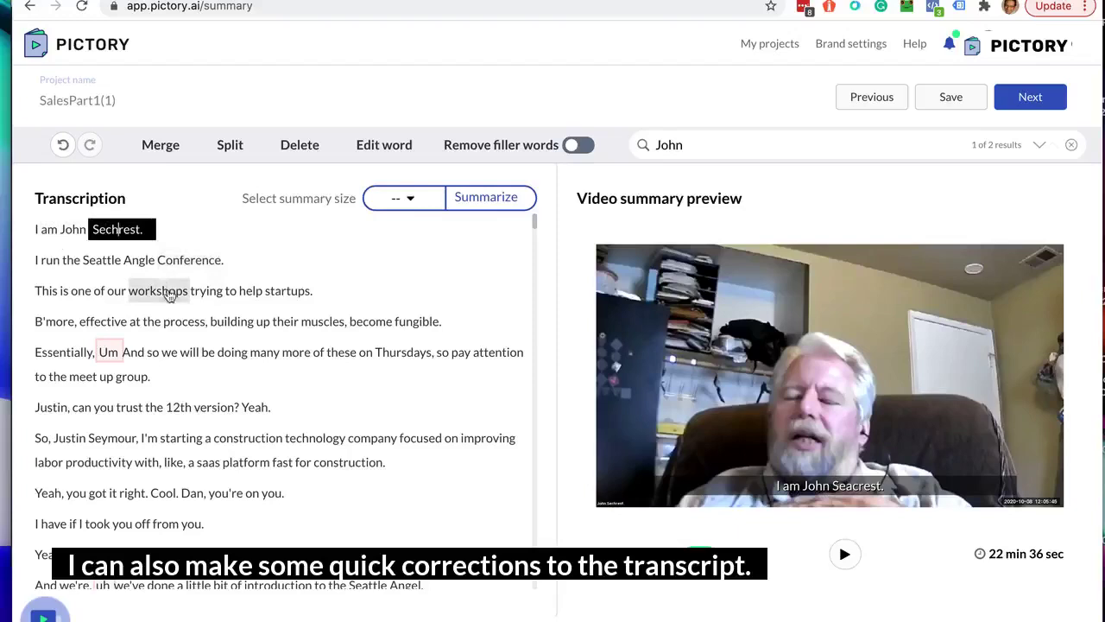
# Change 'Angle' to 'Angel' in the conference name
pyautogui.doubleClick(139, 259)
pyautogui.press('BackSpace')
pyautogui.press('BackSpace')
pyautogui.write('el')
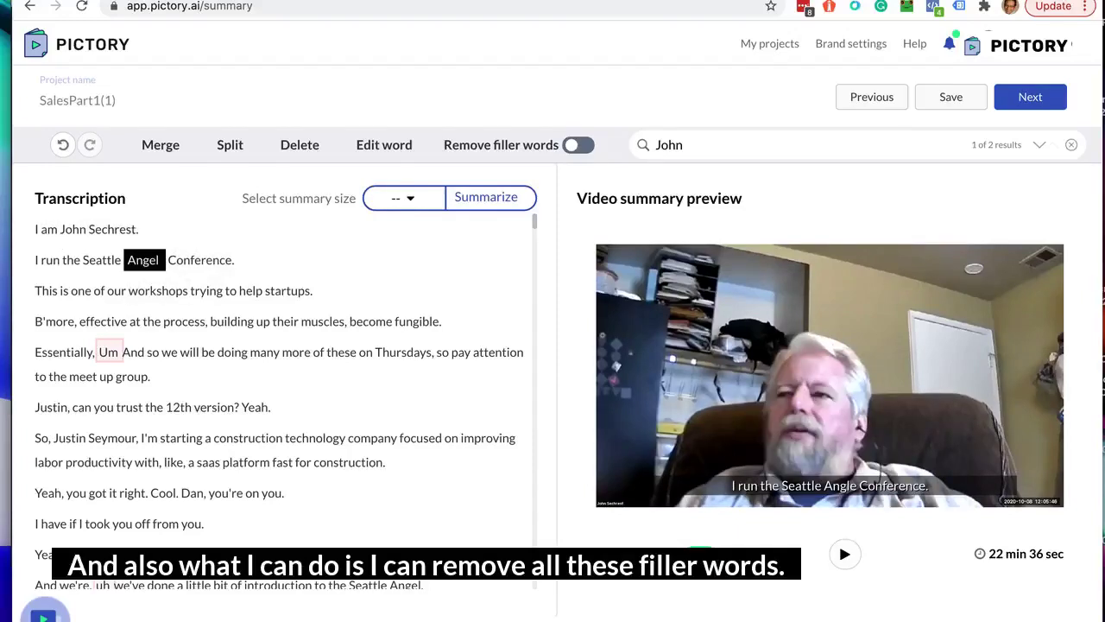
pyautogui.click(231, 290)
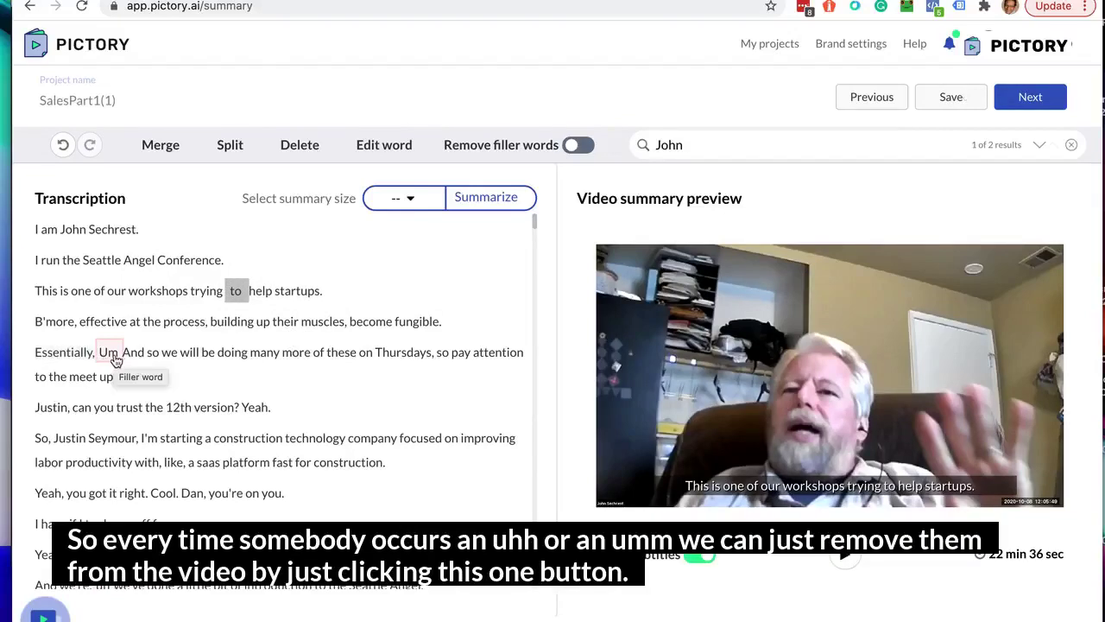
# Enable Remove filler words, switch Show subtitles off, and continue to the SalesPart1(2) storyboard
pyautogui.click(580, 145)
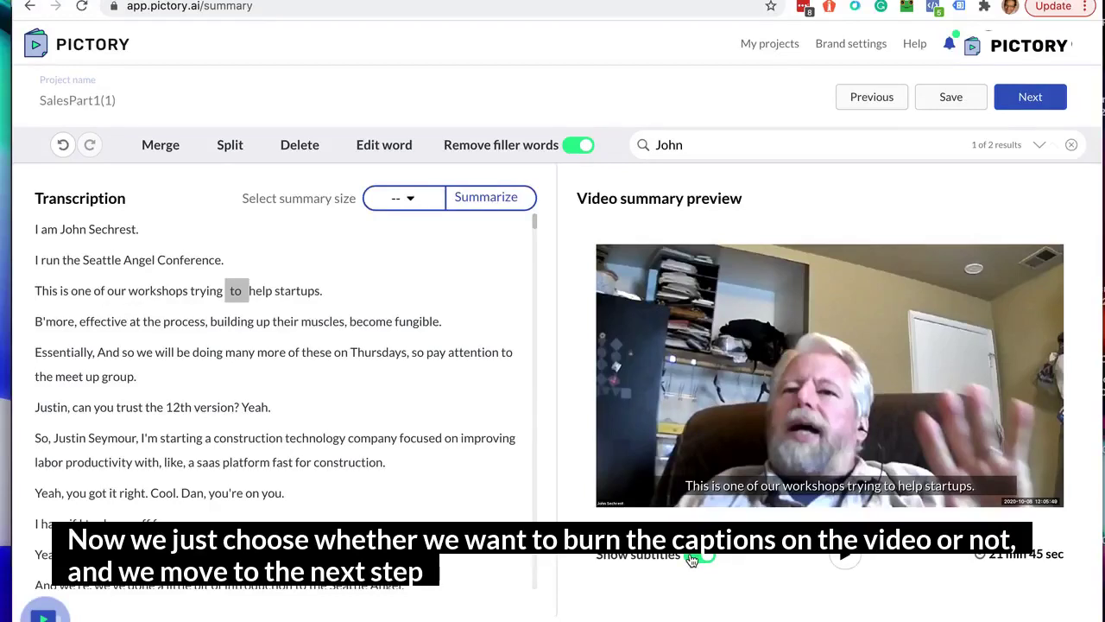
pyautogui.click(691, 559)
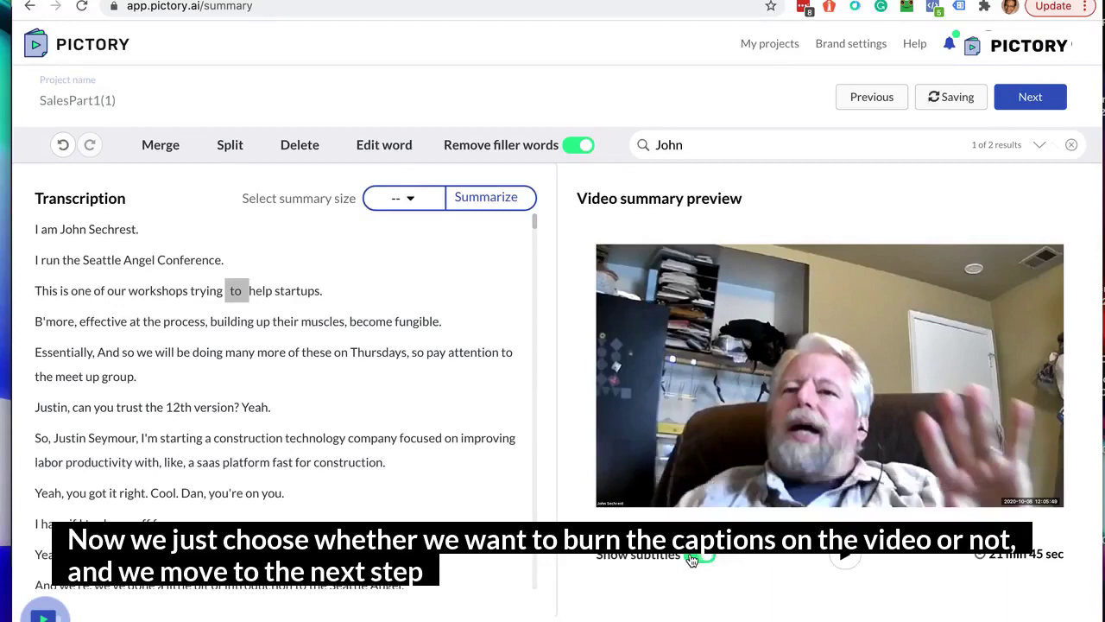
pyautogui.click(1024, 102)
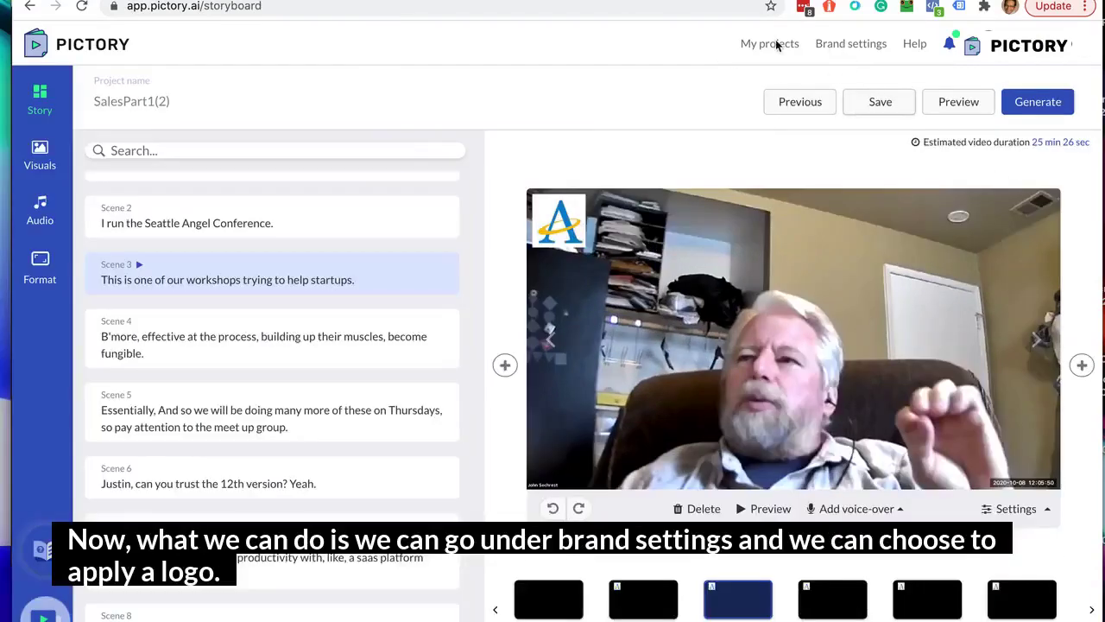
pyautogui.click(845, 45)
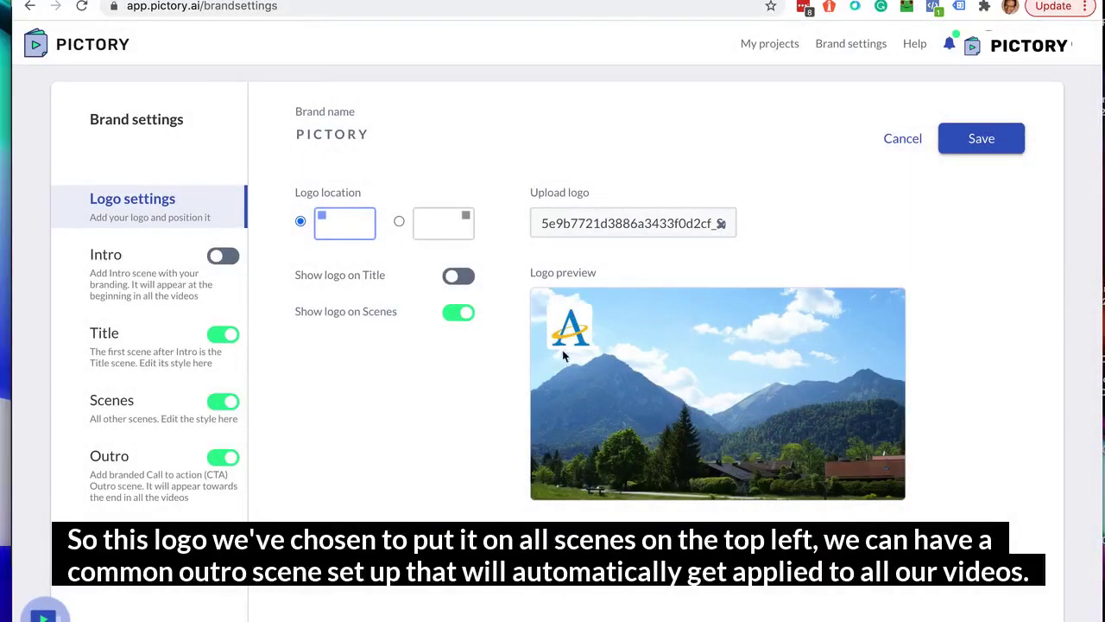
pyautogui.click(467, 278)
pyautogui.click(137, 488)
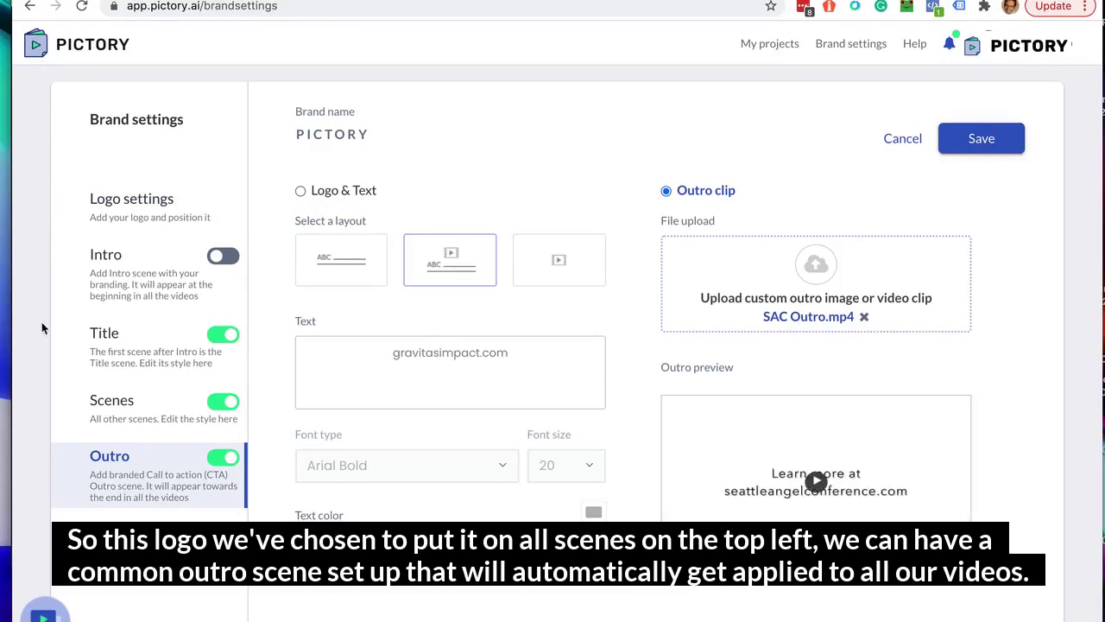
pyautogui.click(140, 361)
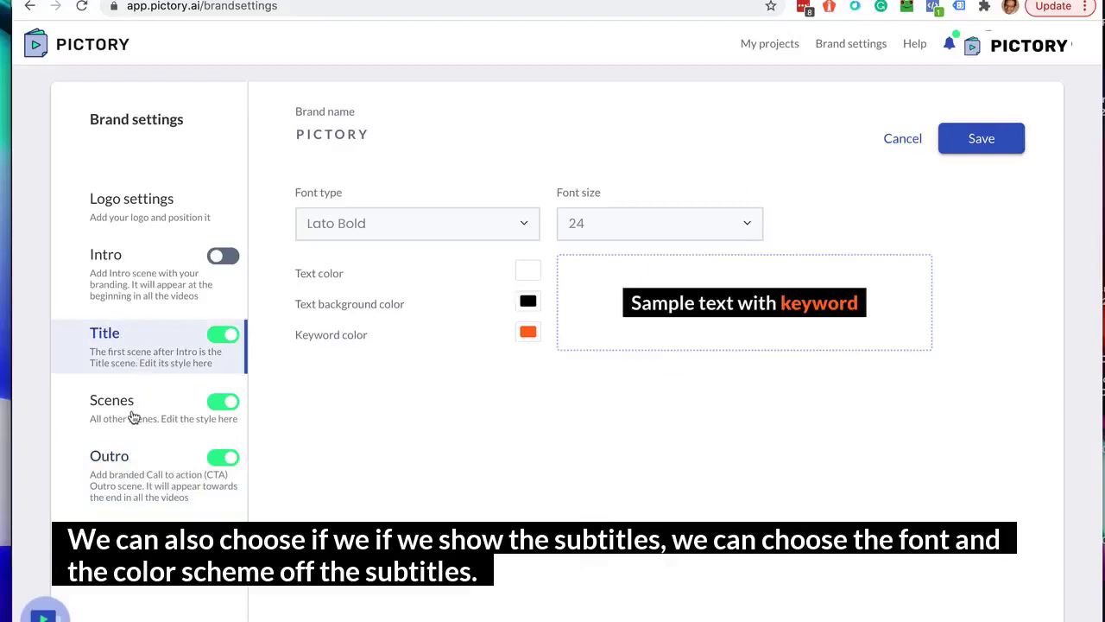
pyautogui.click(133, 417)
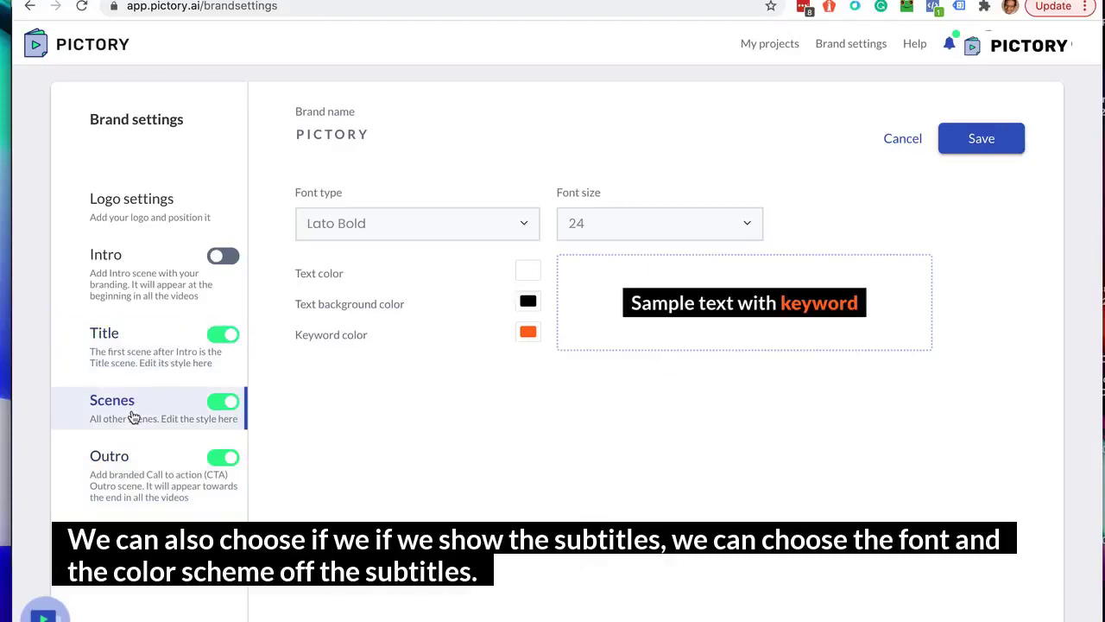
pyautogui.click(895, 139)
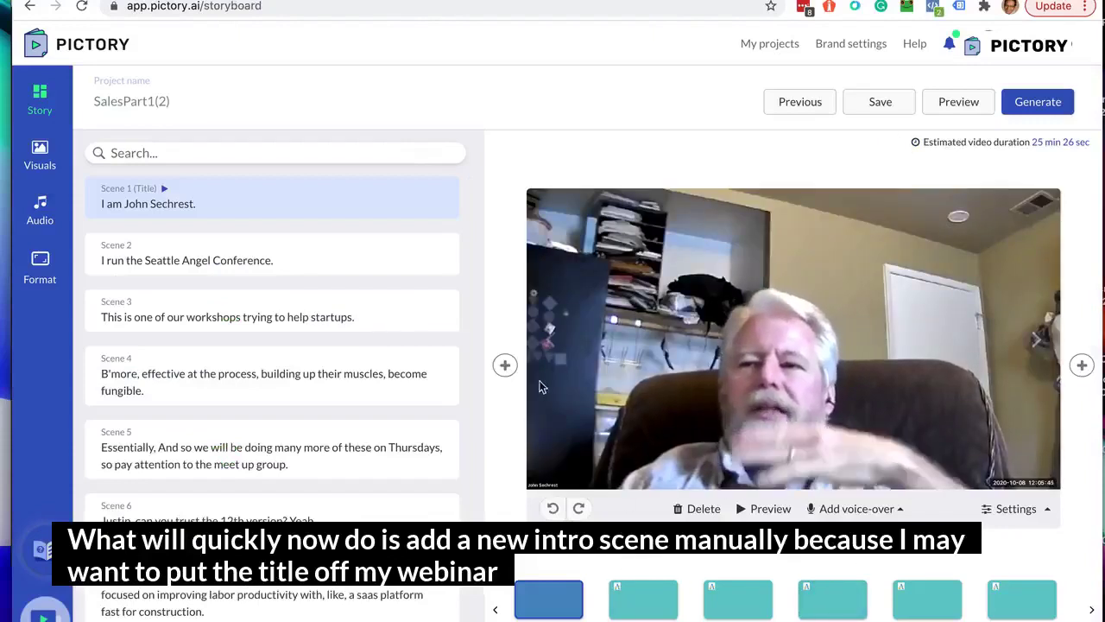
# Insert a Text & Visuals opening scene using the Seattle Angel logo from My uploads as background
pyautogui.click(505, 364)
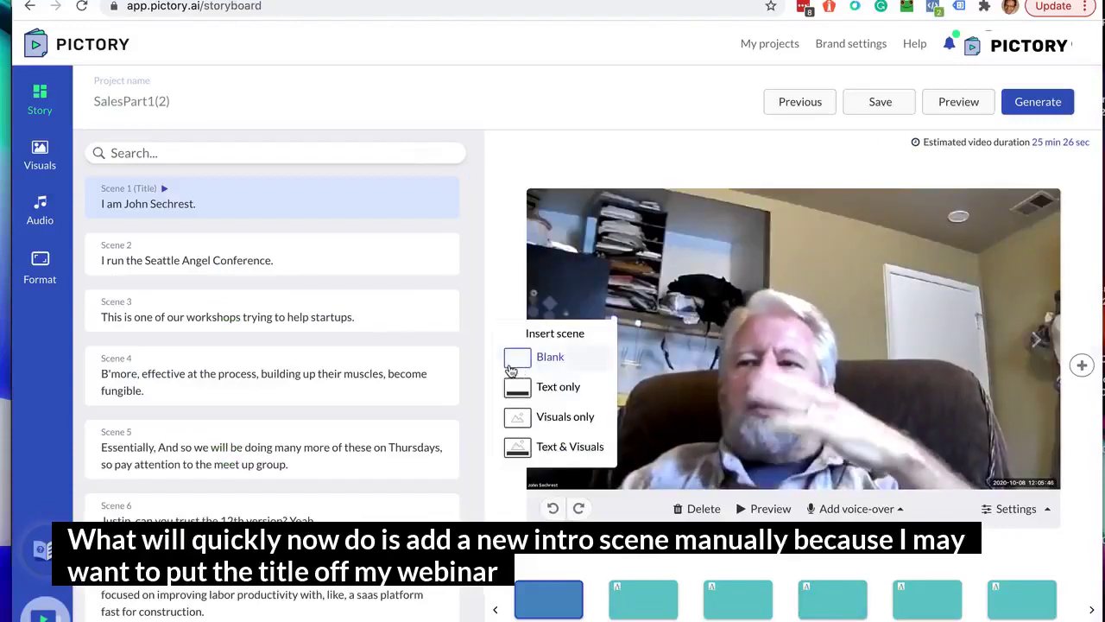
pyautogui.click(569, 452)
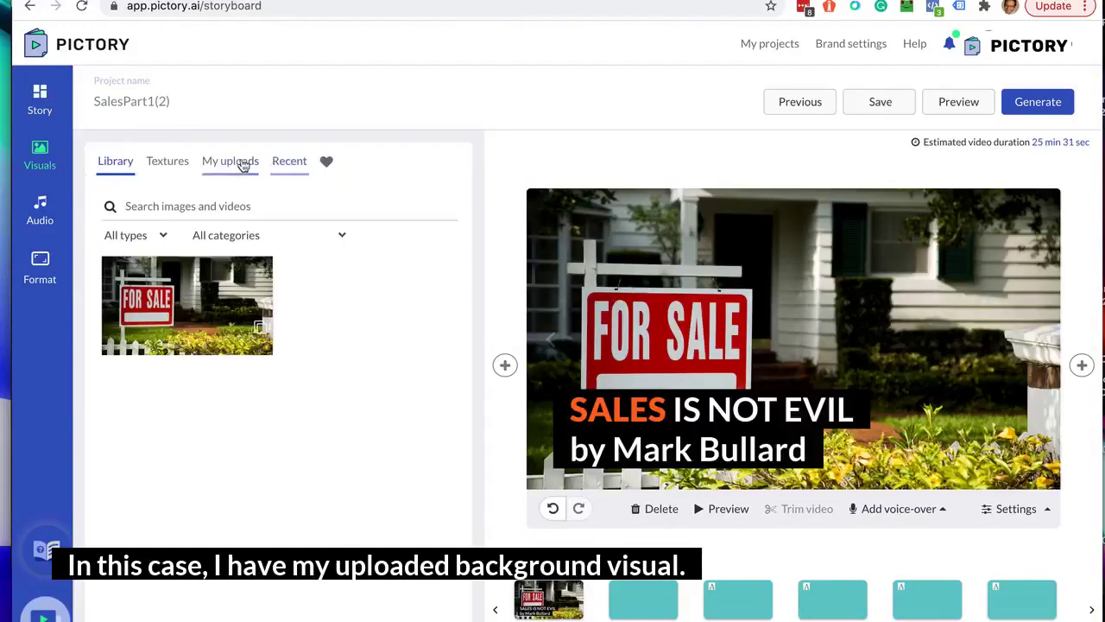
pyautogui.click(230, 162)
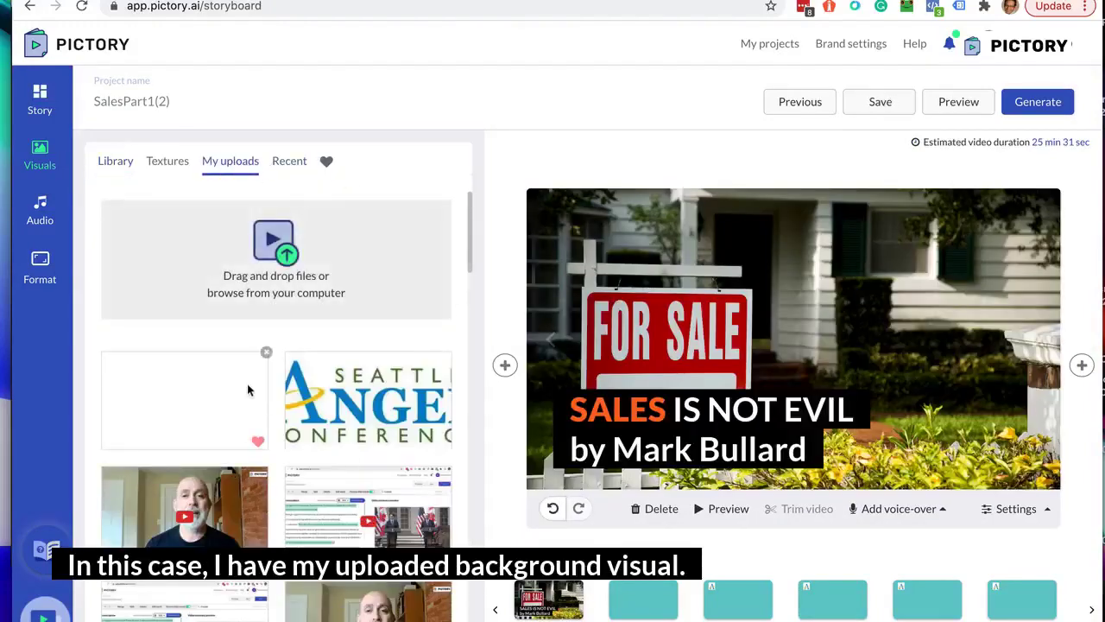
pyautogui.click(380, 398)
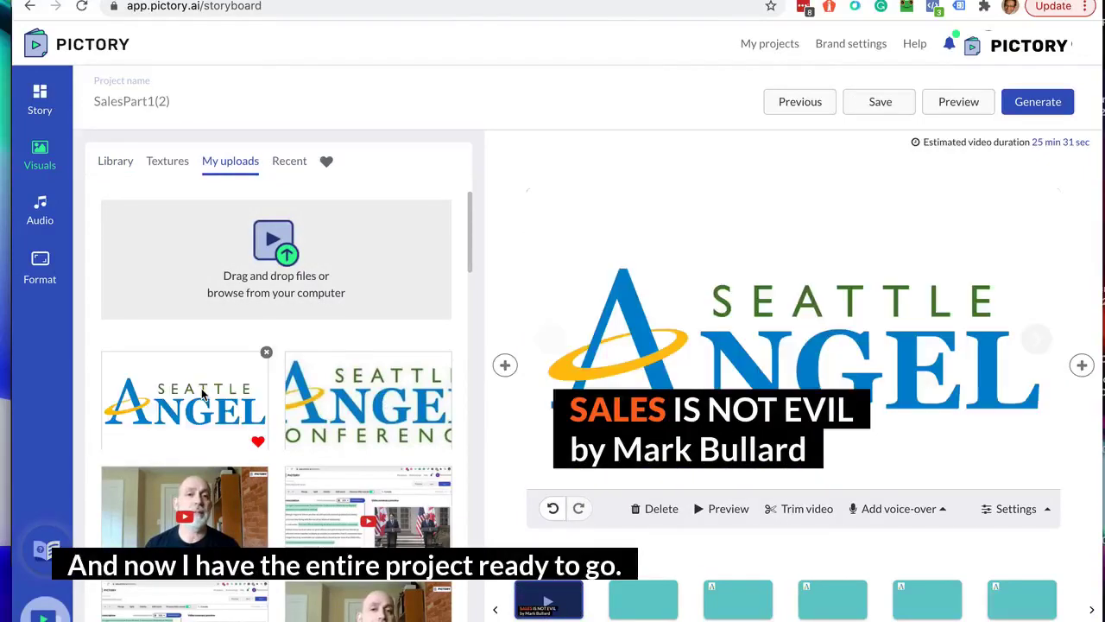
# Preview the second, third and fourth scenes, then return to the new title scene
pyautogui.click(657, 599)
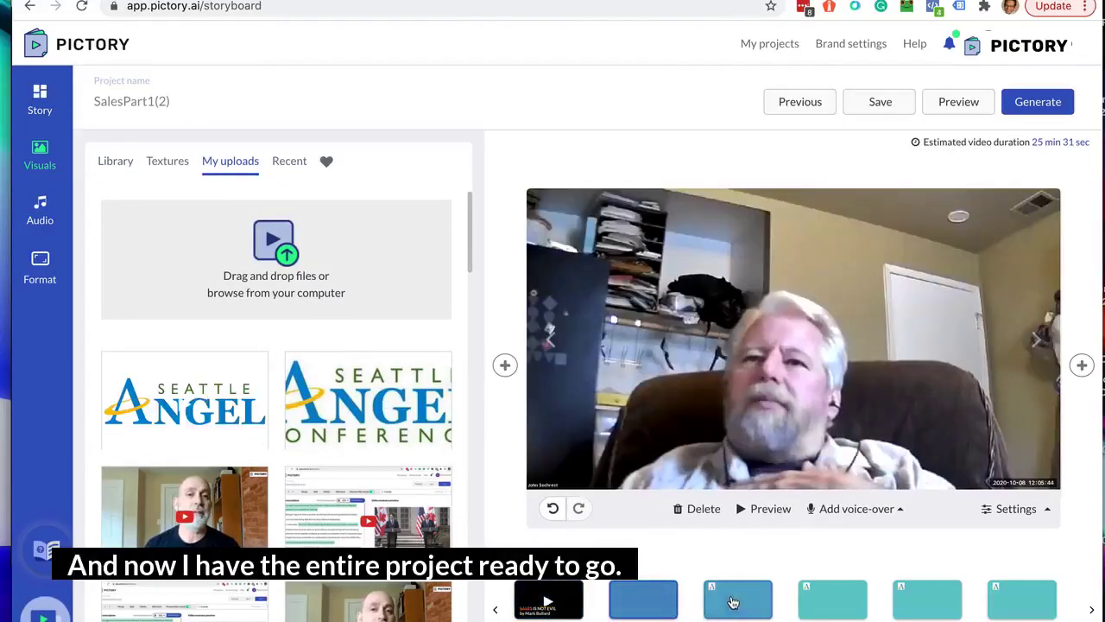
pyautogui.click(731, 599)
pyautogui.click(818, 606)
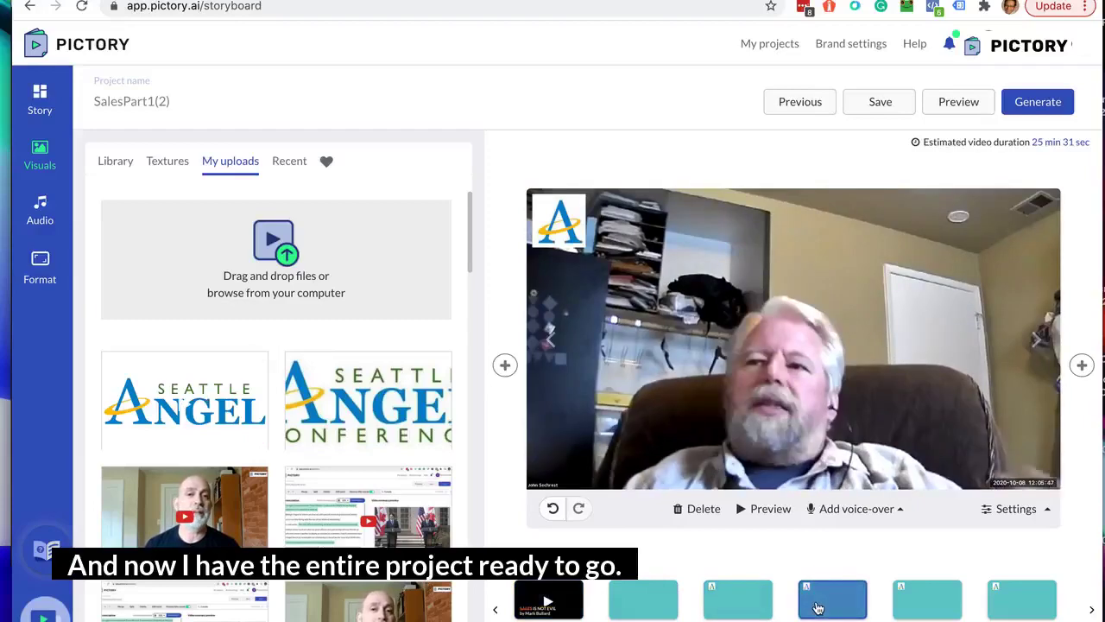
pyautogui.click(568, 590)
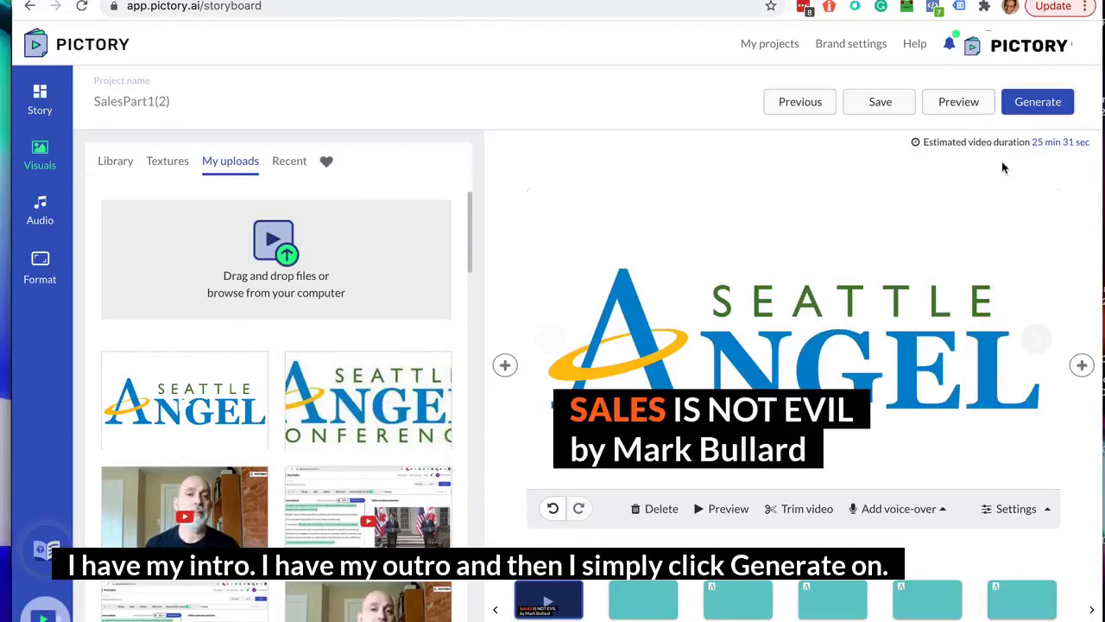
# Generate the final video from the finished storyboard
pyautogui.click(1040, 104)
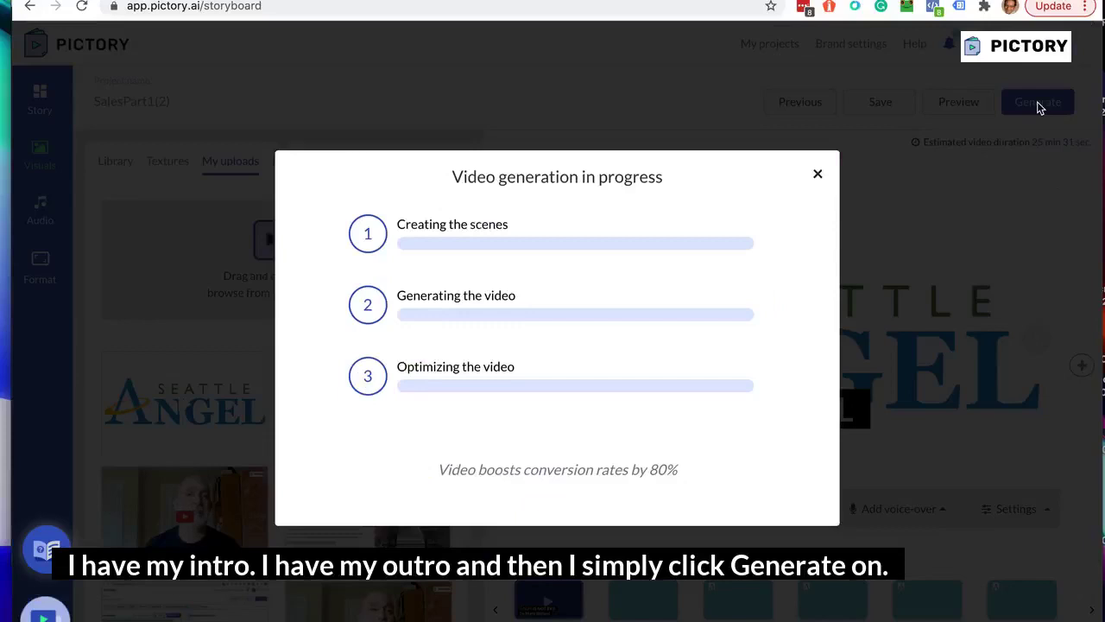